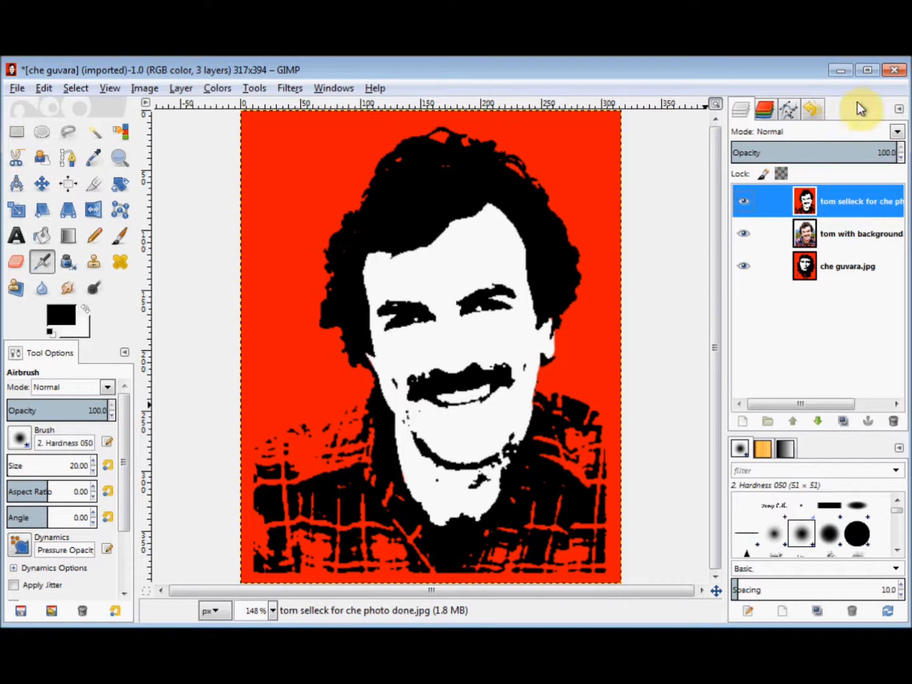
Close the current image without saving and open the image file "tom with background".
{"action": "left_click", "coordinate": [895, 71]}
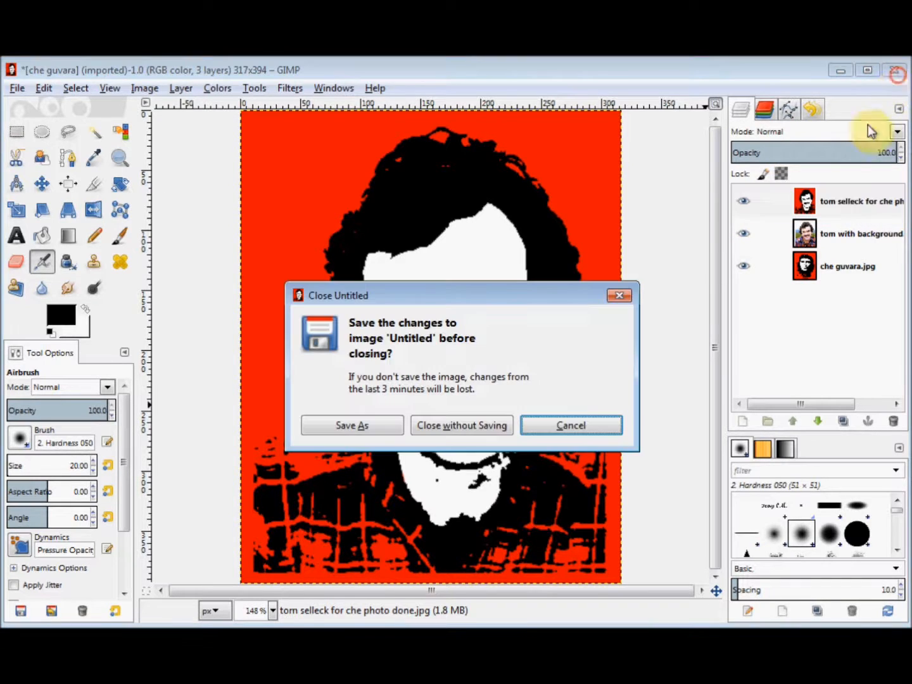
{"action": "left_click", "coordinate": [483, 428]}
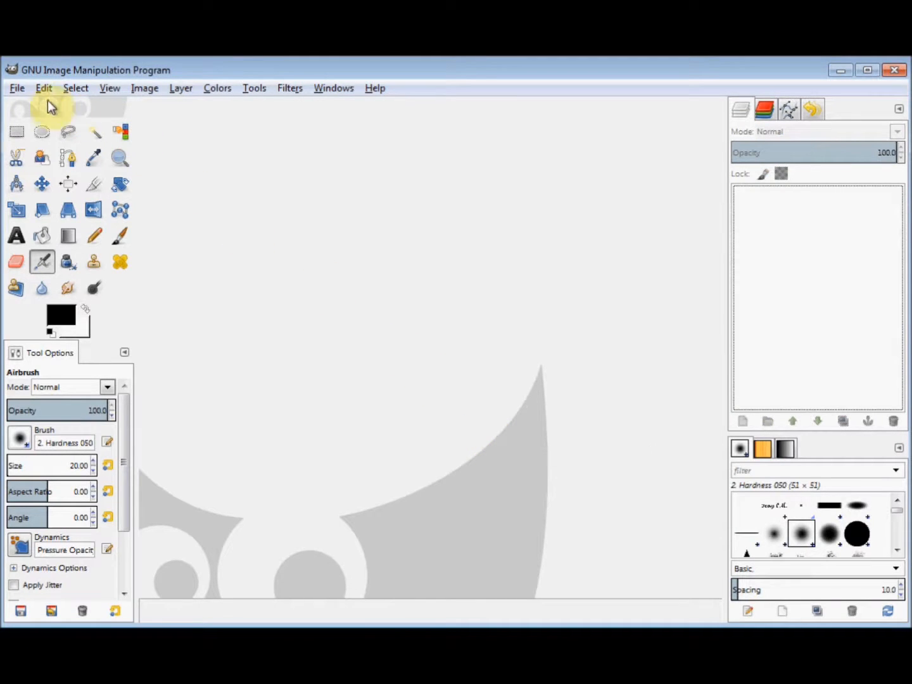
{"action": "left_click", "coordinate": [20, 88]}
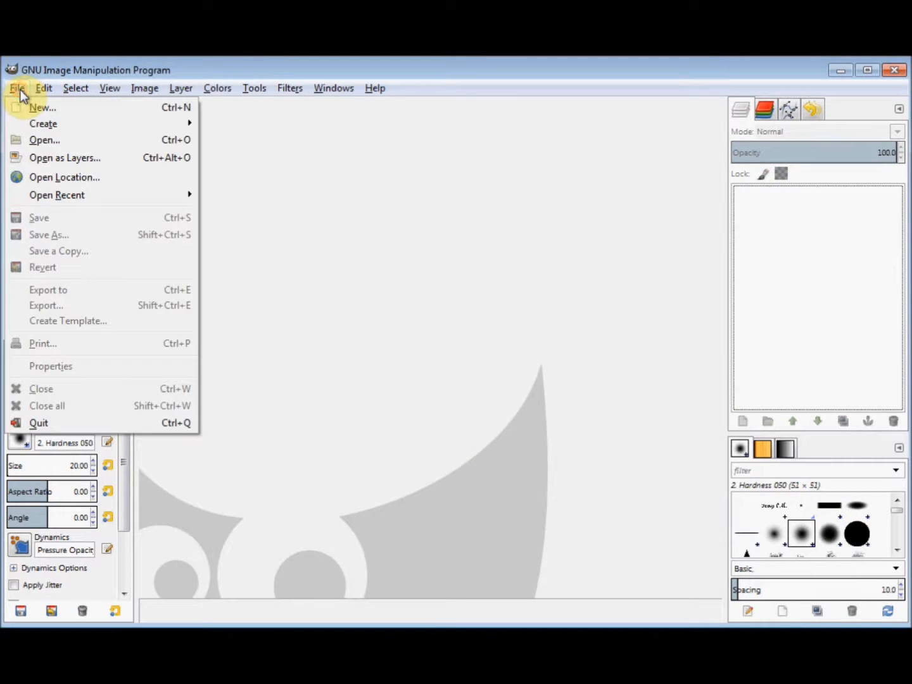
{"action": "left_click", "coordinate": [43, 140]}
{"action": "double_click", "coordinate": [207, 191]}
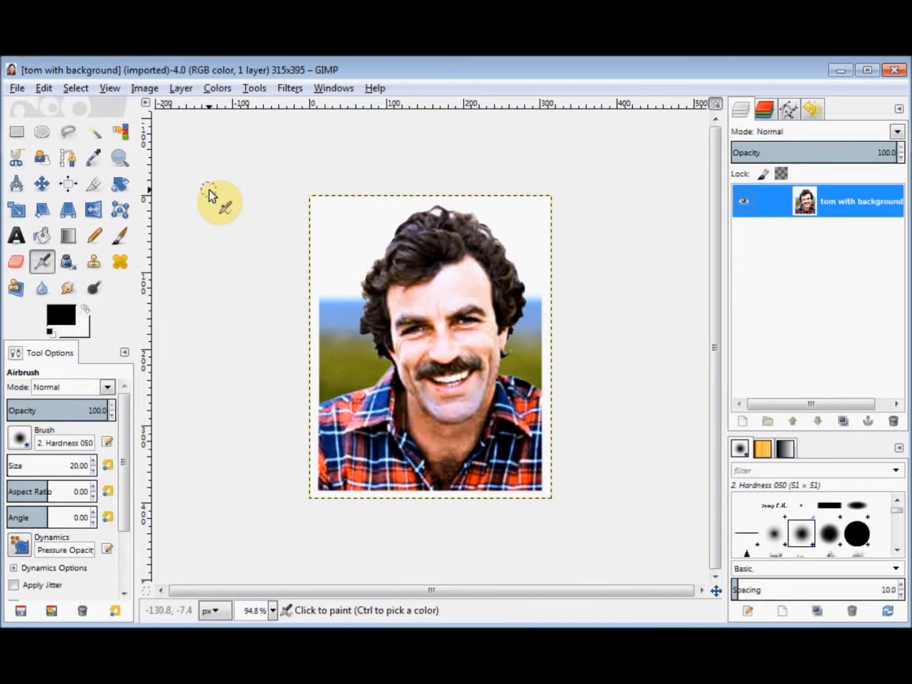
{"action": "left_click", "coordinate": [719, 102]}
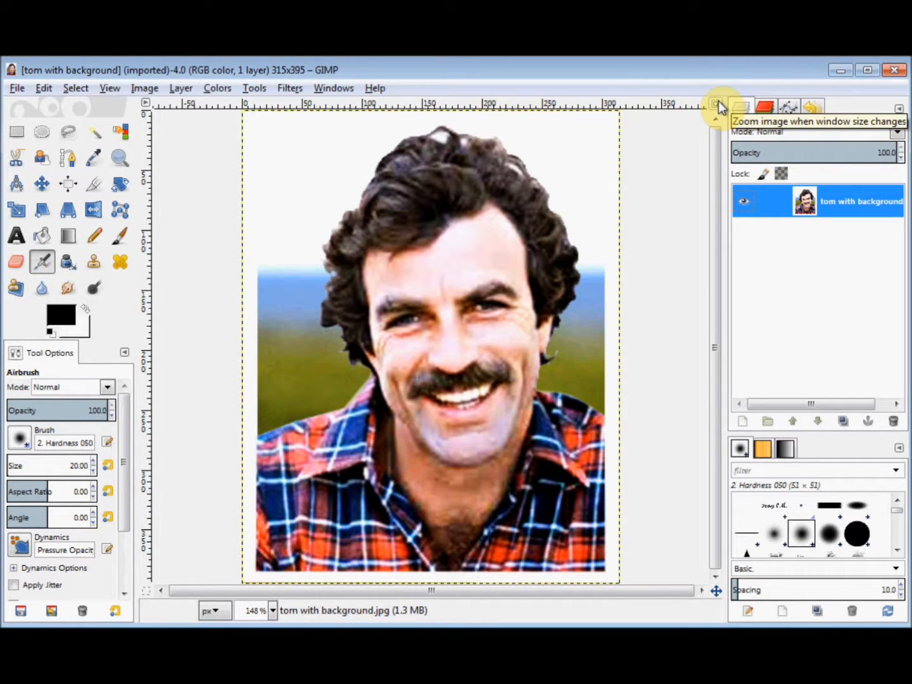
Outline the man's hair, face and shirt with the Free Select tool, closing the outline at the shirt's lower corner.
{"action": "left_click", "coordinate": [76, 138]}
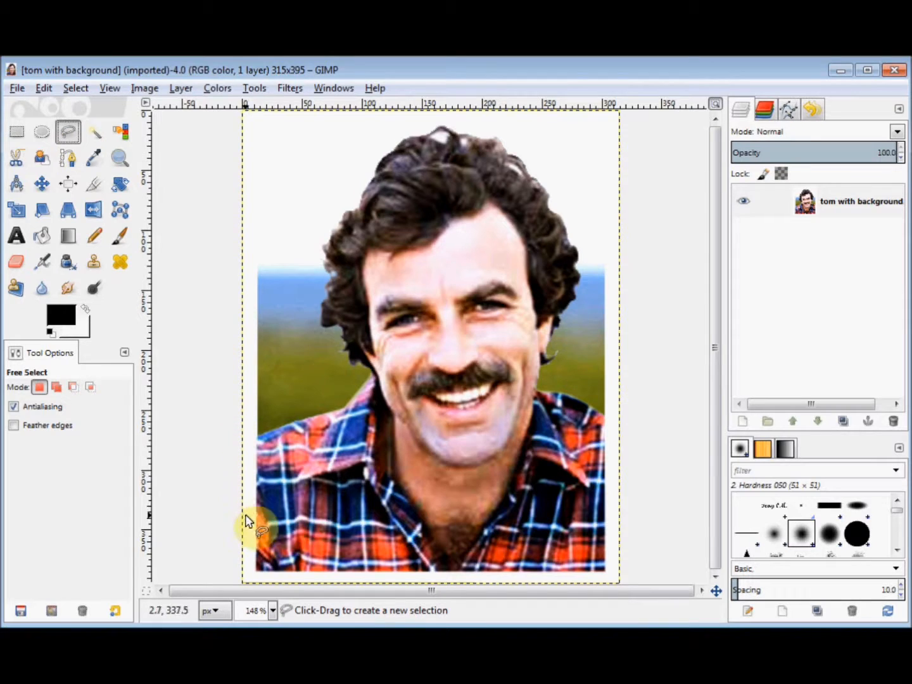
{"action": "left_click", "coordinate": [256, 570]}
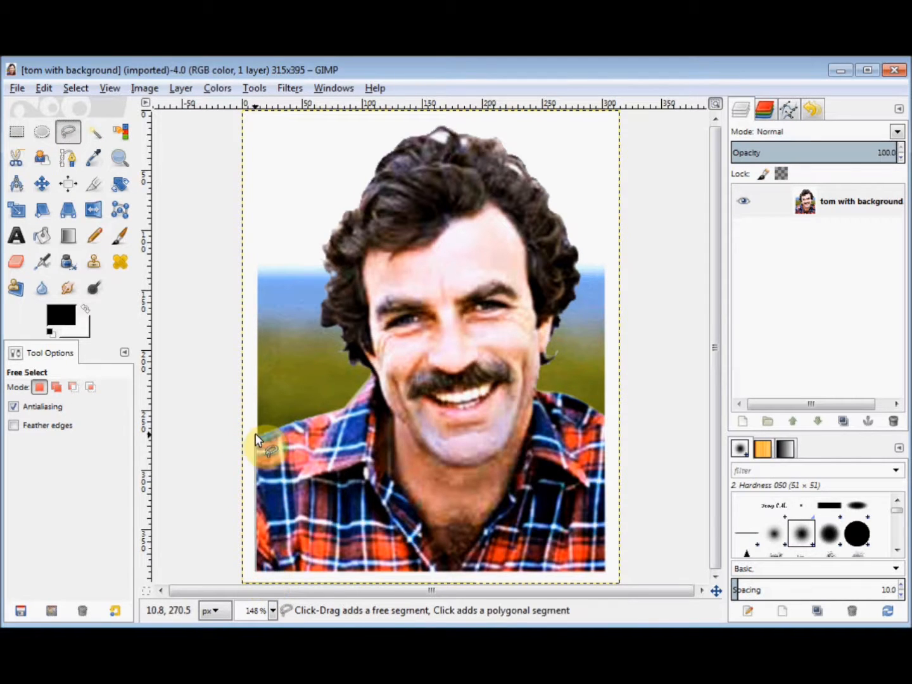
{"action": "left_click", "coordinate": [260, 433]}
{"action": "left_click", "coordinate": [347, 403]}
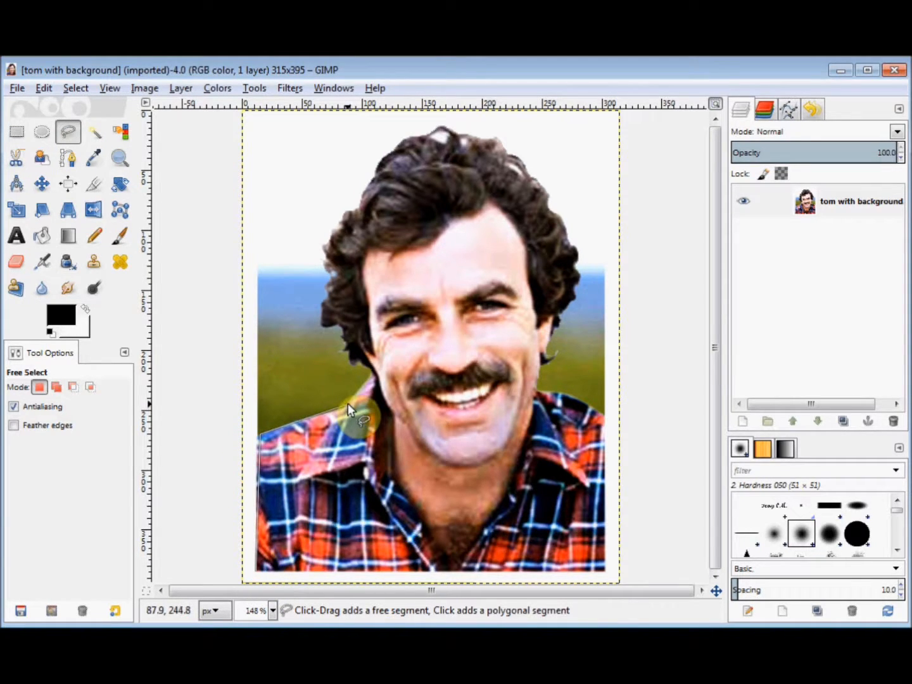
{"action": "left_click", "coordinate": [372, 373]}
{"action": "left_click", "coordinate": [368, 365]}
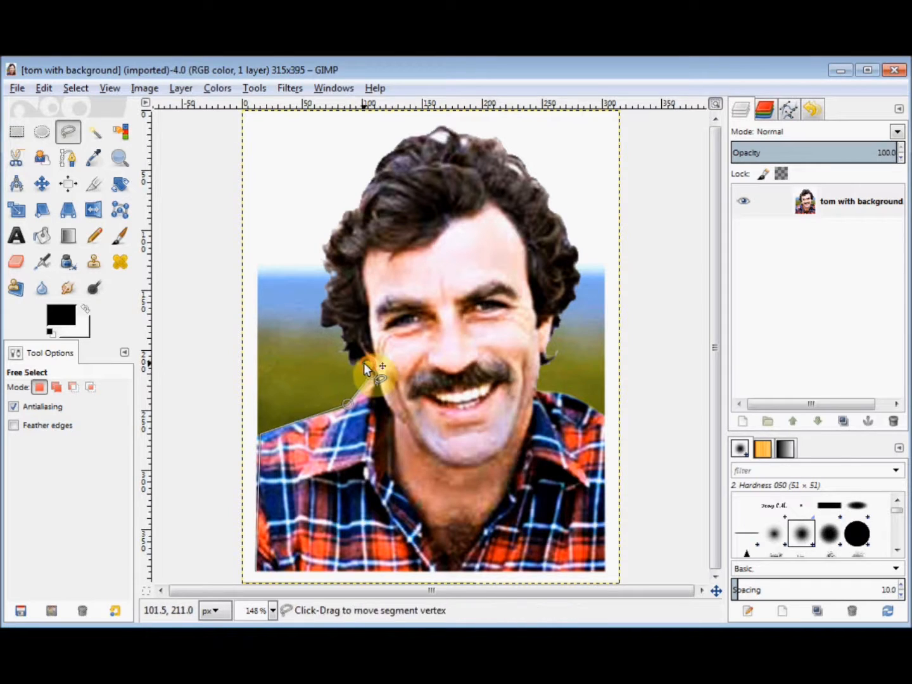
{"action": "left_click", "coordinate": [359, 361]}
{"action": "left_click", "coordinate": [352, 363]}
{"action": "left_click", "coordinate": [345, 351]}
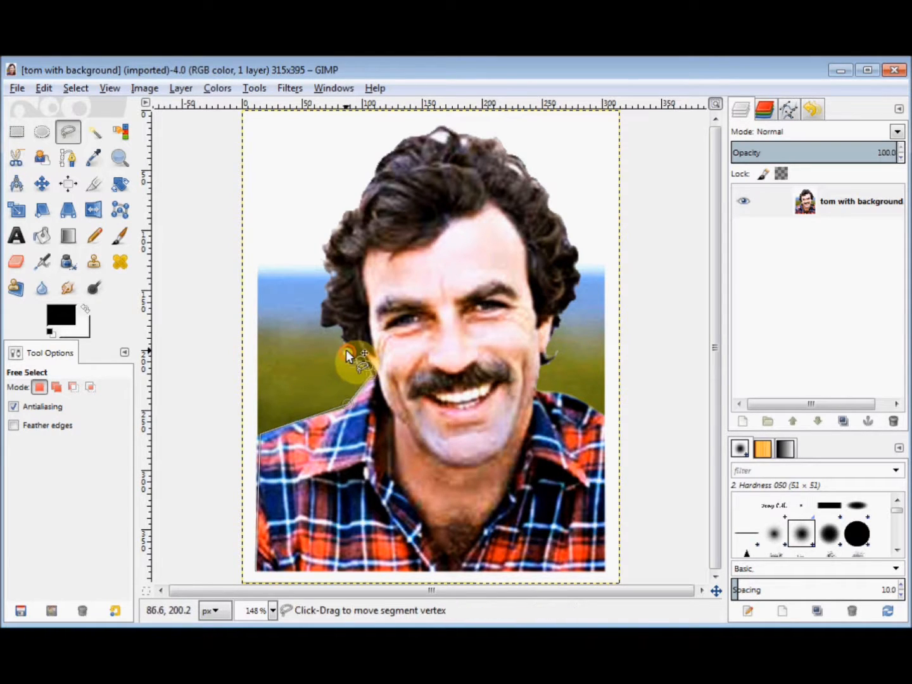
{"action": "left_click", "coordinate": [345, 341]}
{"action": "left_click", "coordinate": [344, 337]}
{"action": "left_click", "coordinate": [345, 328]}
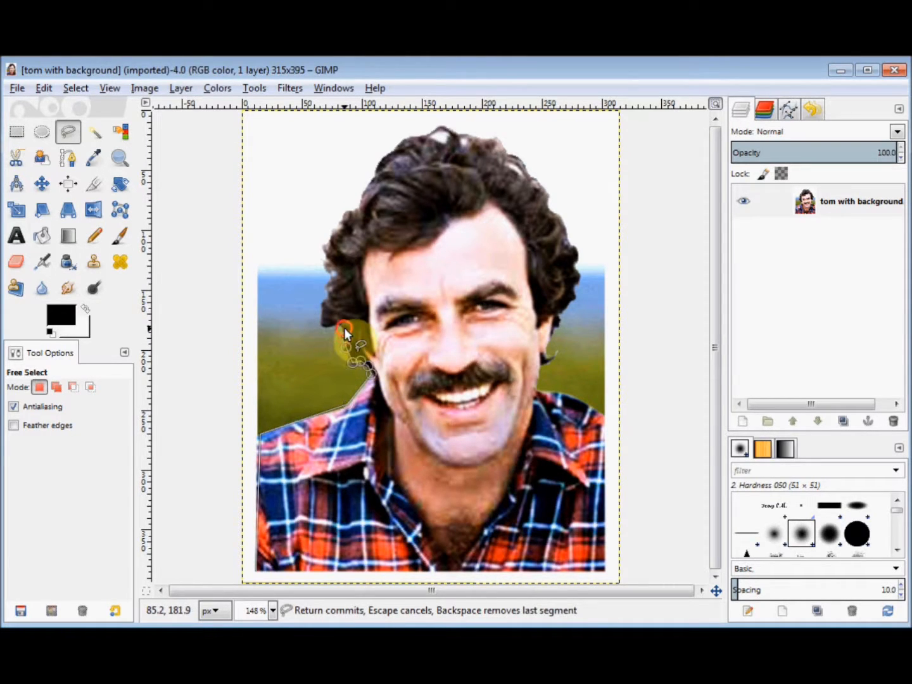
{"action": "left_click", "coordinate": [332, 324]}
{"action": "left_click", "coordinate": [322, 325]}
{"action": "left_click", "coordinate": [323, 306]}
{"action": "left_click", "coordinate": [323, 285]}
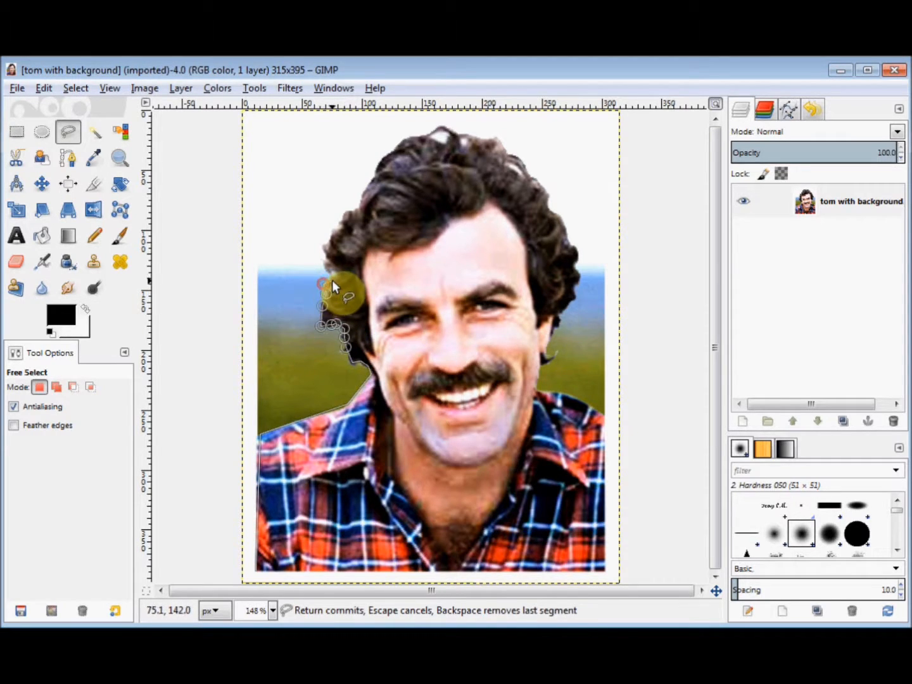
{"action": "left_click", "coordinate": [325, 265]}
{"action": "left_click", "coordinate": [323, 254]}
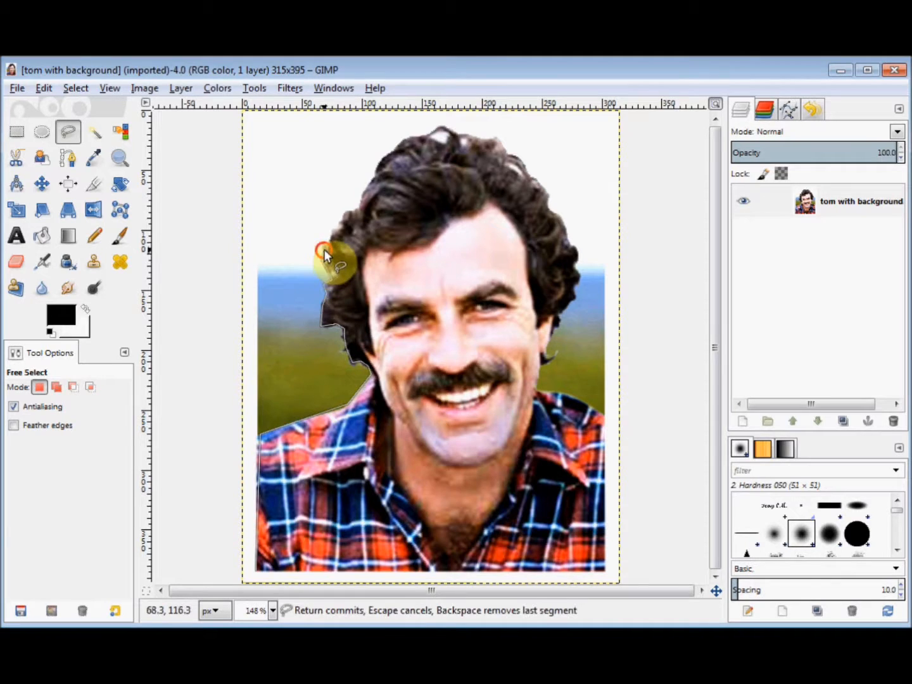
{"action": "left_click", "coordinate": [335, 229]}
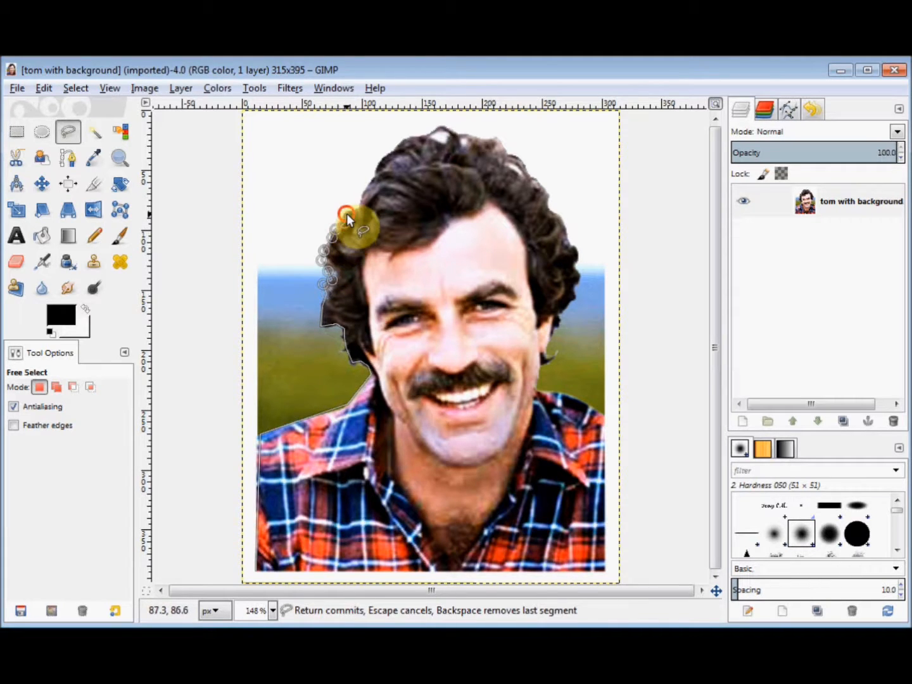
{"action": "left_click", "coordinate": [359, 209]}
{"action": "left_click", "coordinate": [366, 181]}
{"action": "left_click", "coordinate": [377, 174]}
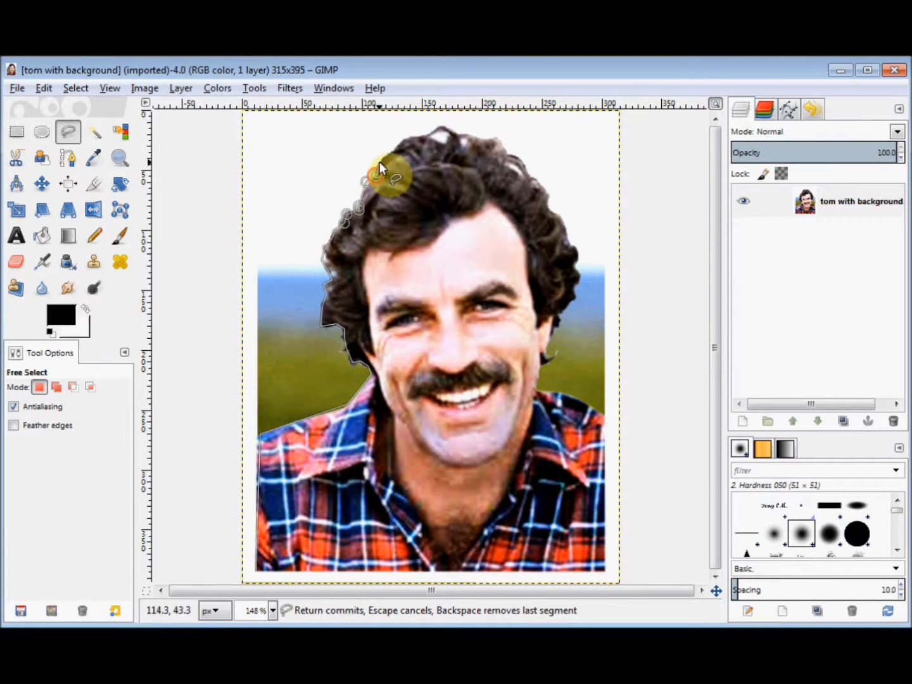
{"action": "left_click", "coordinate": [380, 159]}
{"action": "left_click", "coordinate": [396, 147]}
{"action": "left_click", "coordinate": [406, 138]}
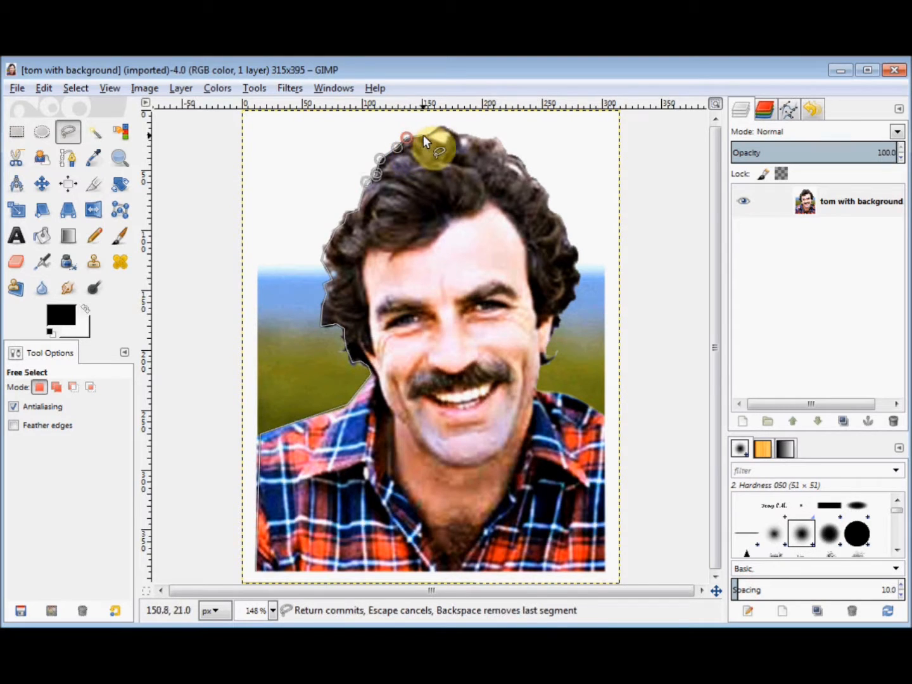
{"action": "left_click", "coordinate": [426, 135]}
{"action": "left_click", "coordinate": [438, 125]}
{"action": "left_click", "coordinate": [464, 136]}
{"action": "left_click", "coordinate": [485, 135]}
{"action": "left_click", "coordinate": [493, 136]}
{"action": "left_click", "coordinate": [508, 146]}
{"action": "left_click", "coordinate": [514, 154]}
{"action": "left_click", "coordinate": [527, 163]}
{"action": "left_click", "coordinate": [530, 174]}
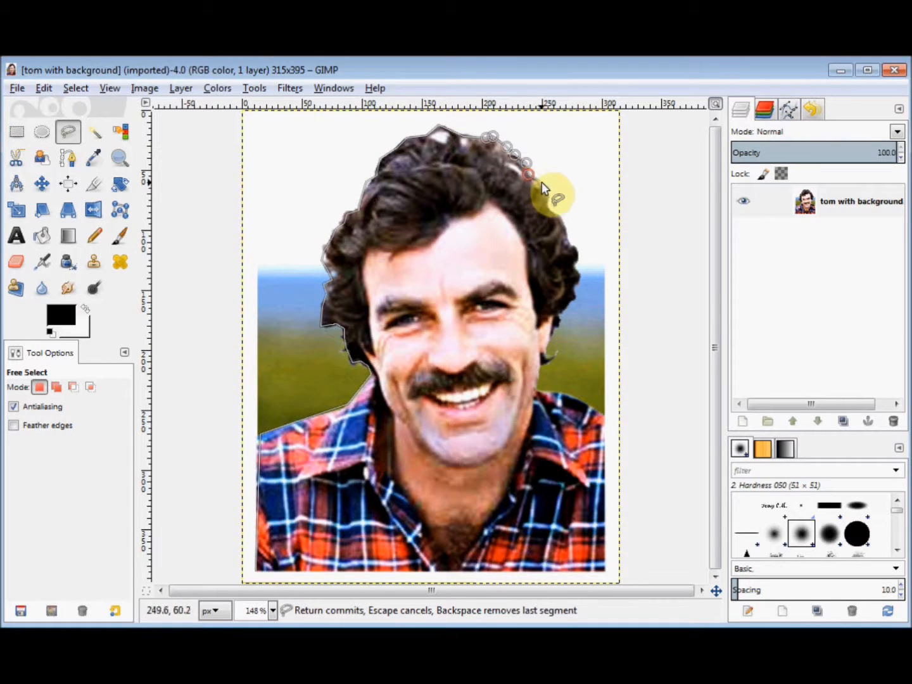
{"action": "left_click", "coordinate": [543, 184]}
{"action": "left_click", "coordinate": [546, 193]}
{"action": "left_click", "coordinate": [555, 210]}
{"action": "left_click", "coordinate": [562, 227]}
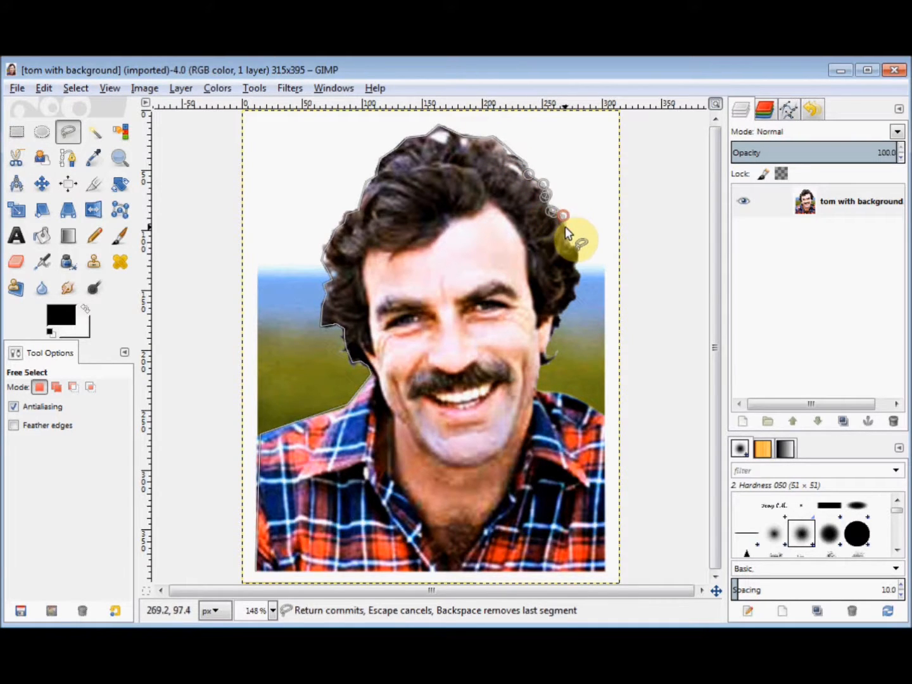
{"action": "left_click", "coordinate": [569, 244]}
{"action": "left_click", "coordinate": [578, 254]}
{"action": "left_click", "coordinate": [571, 262]}
{"action": "left_click", "coordinate": [584, 272]}
{"action": "left_click", "coordinate": [574, 289]}
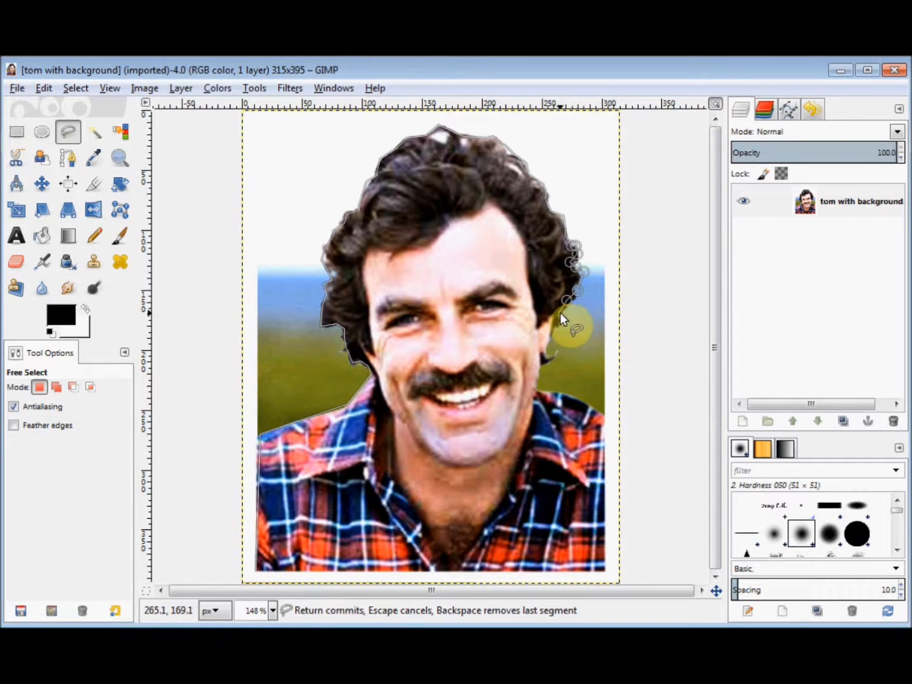
{"action": "left_click", "coordinate": [560, 314]}
{"action": "left_click", "coordinate": [547, 339]}
{"action": "left_click", "coordinate": [545, 355]}
{"action": "left_click", "coordinate": [555, 355]}
{"action": "left_click", "coordinate": [539, 363]}
{"action": "left_click", "coordinate": [538, 387]}
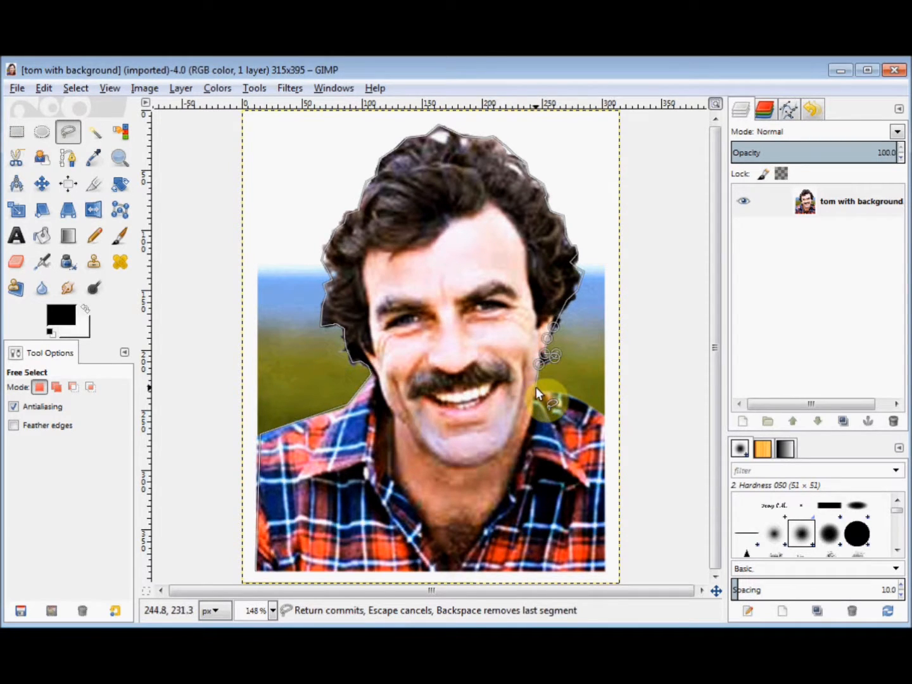
{"action": "left_click", "coordinate": [561, 394]}
{"action": "left_click", "coordinate": [588, 403]}
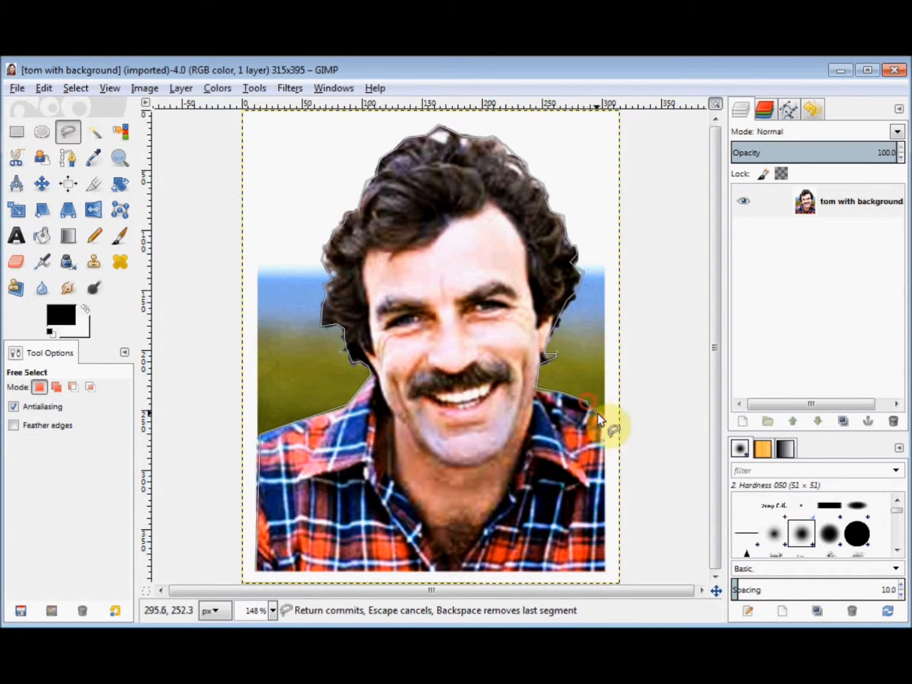
{"action": "left_click", "coordinate": [605, 419]}
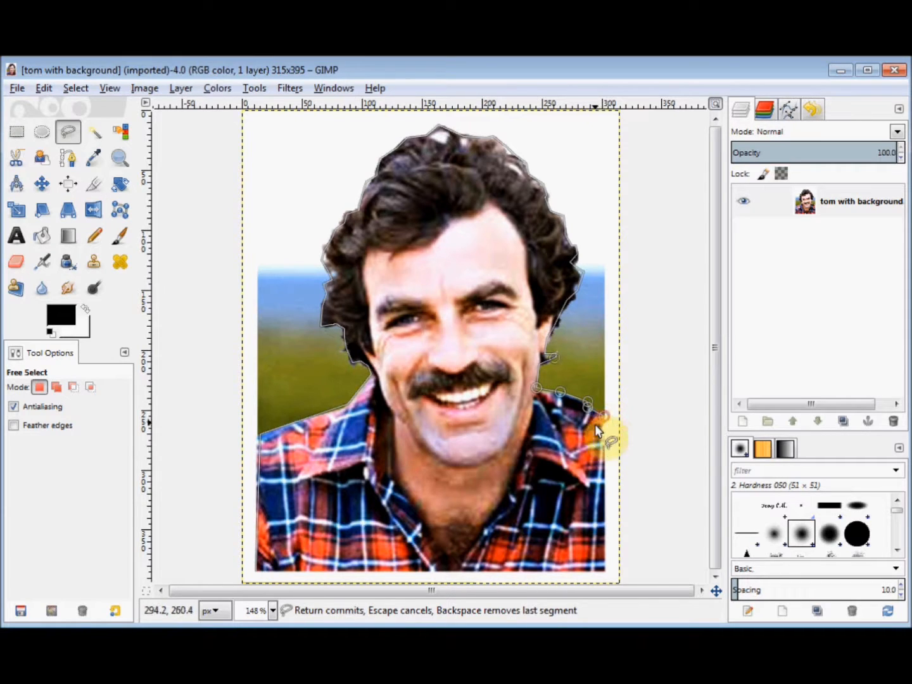
{"action": "left_click", "coordinate": [605, 570]}
{"action": "left_click", "coordinate": [256, 571]}
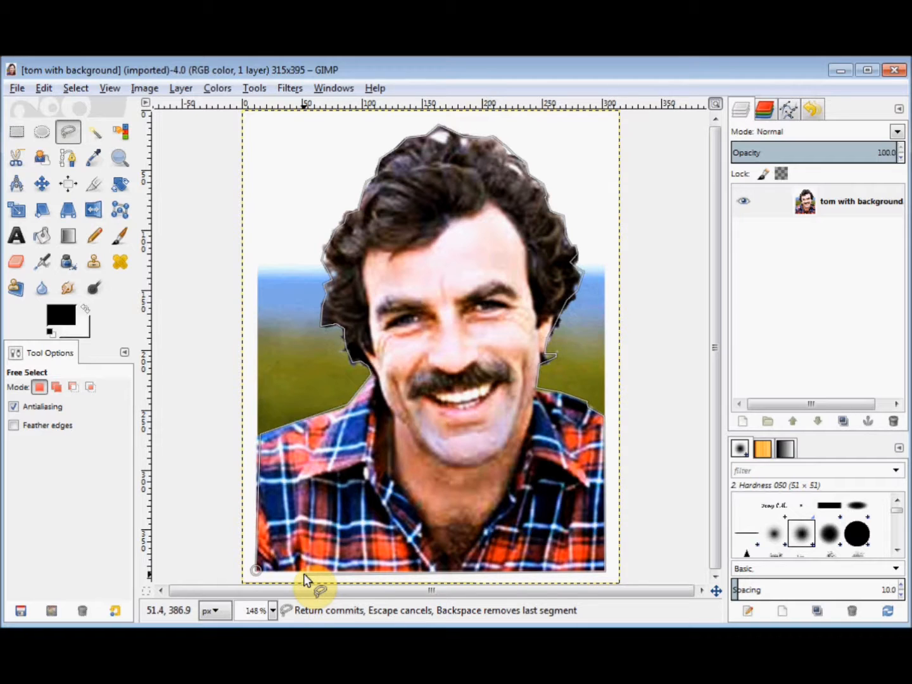
{"action": "left_click", "coordinate": [257, 571]}
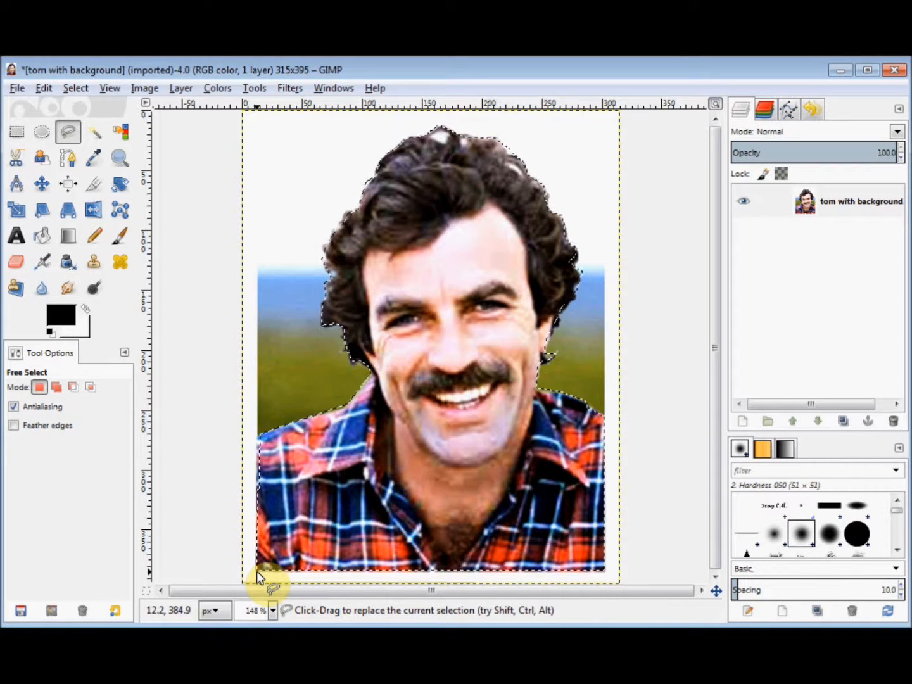
Invert the selection to delete the background around the man, and deselect everything.
{"action": "left_click", "coordinate": [74, 89]}
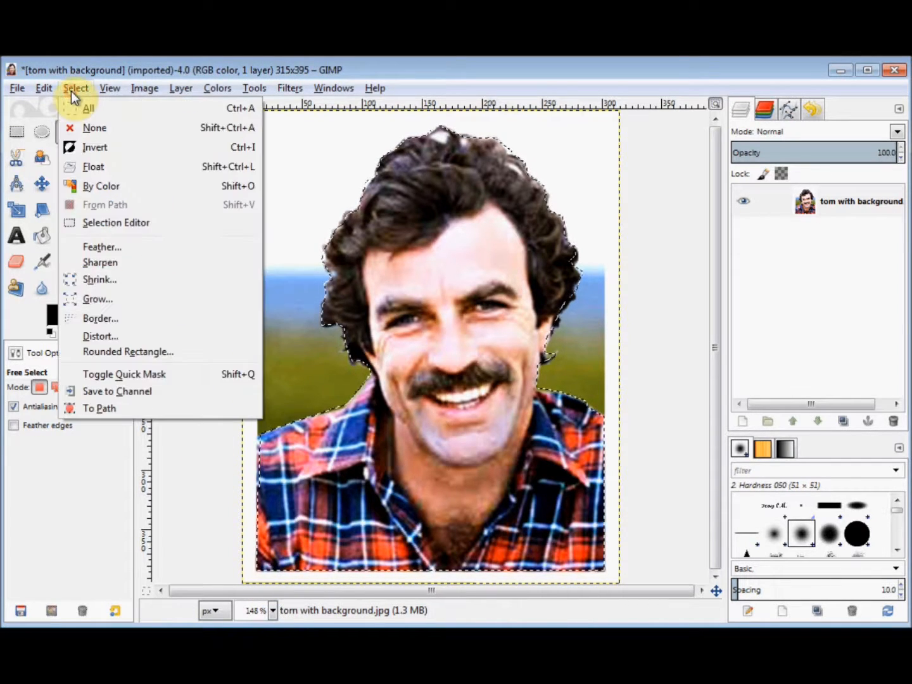
{"action": "left_click", "coordinate": [88, 146]}
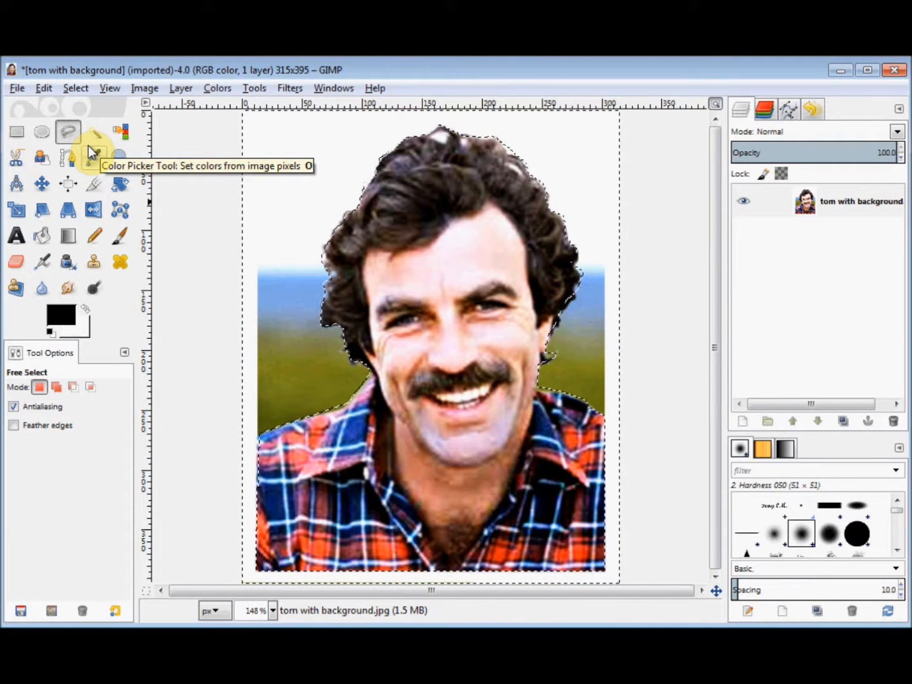
{"action": "key", "text": "Delete"}
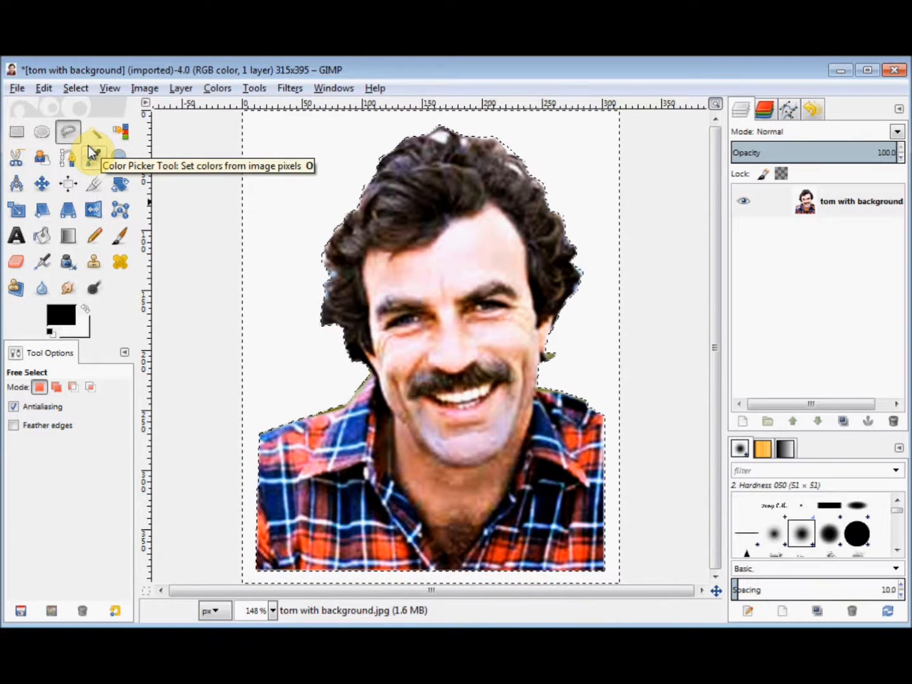
{"action": "left_click", "coordinate": [79, 90]}
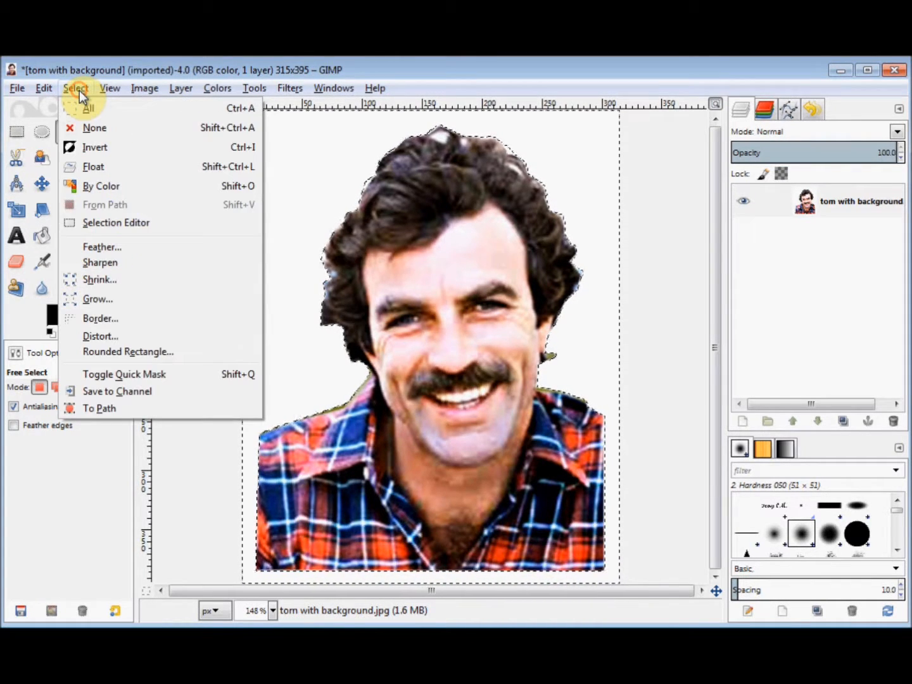
{"action": "left_click", "coordinate": [83, 126]}
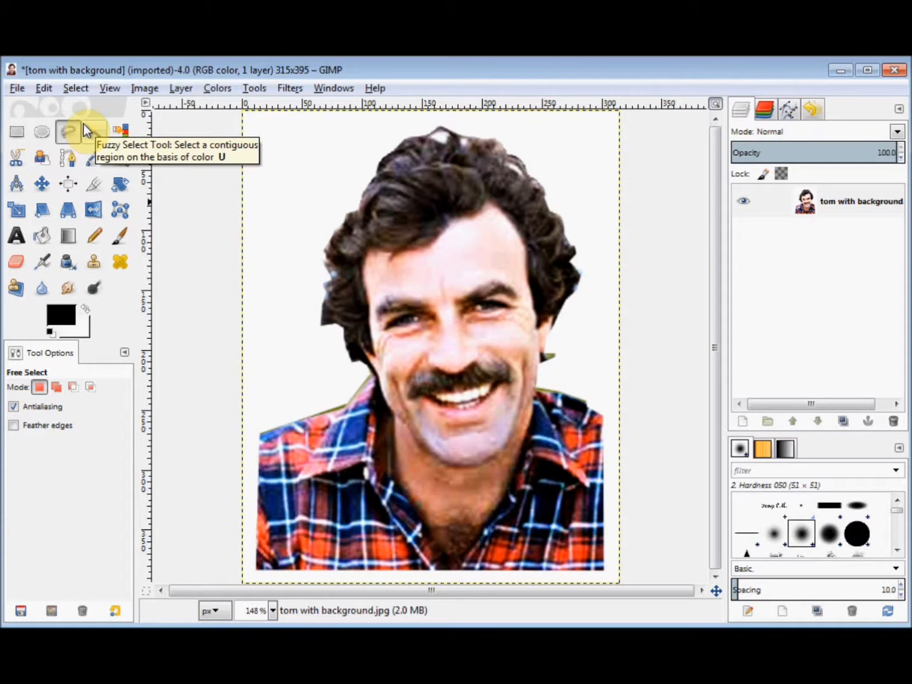
Turn the portrait into pure black and white by applying a Threshold range of 176 to 255.
{"action": "left_click", "coordinate": [216, 91]}
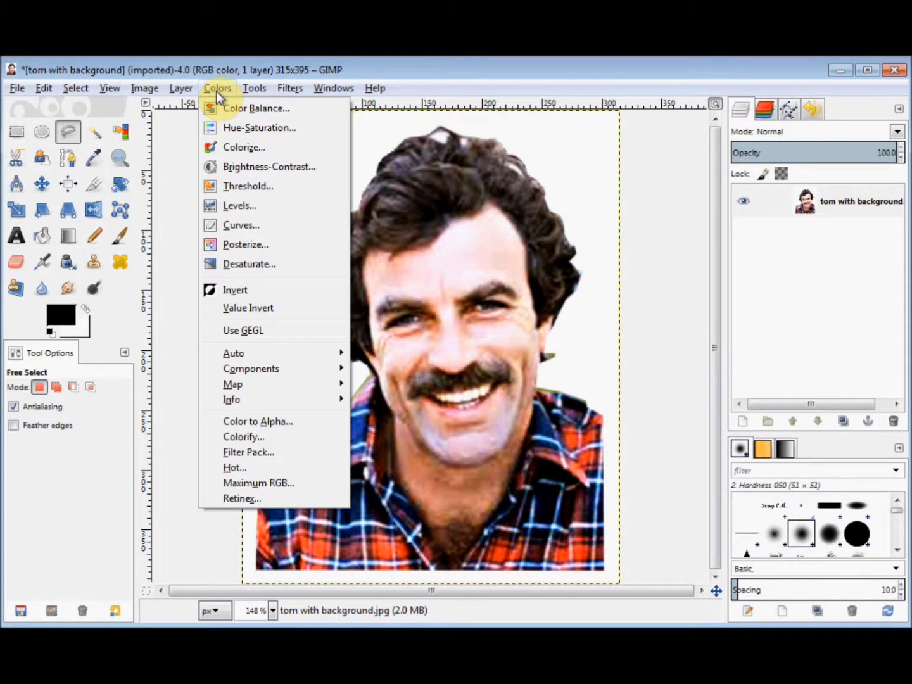
{"action": "left_click", "coordinate": [230, 187]}
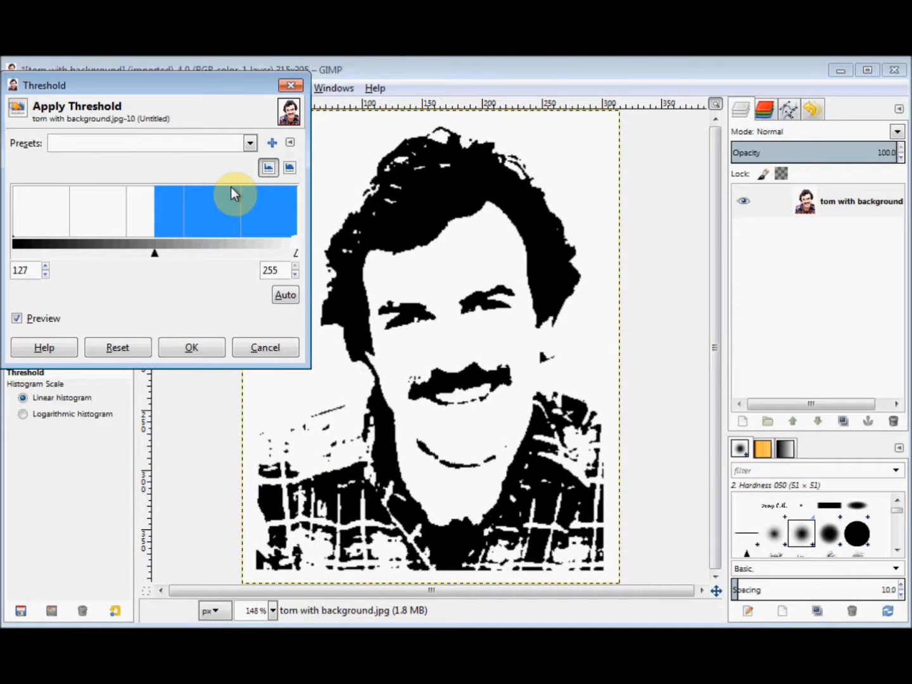
{"action": "left_click", "coordinate": [154, 255]}
{"action": "left_click_drag", "start_coordinate": [154, 255], "coordinate": [209, 250]}
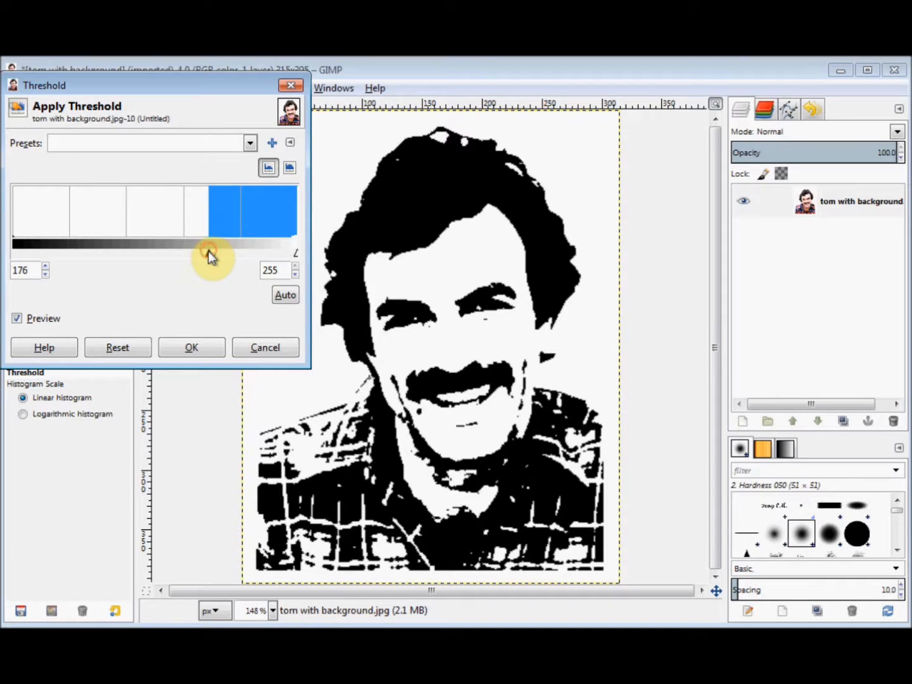
{"action": "left_click", "coordinate": [192, 349]}
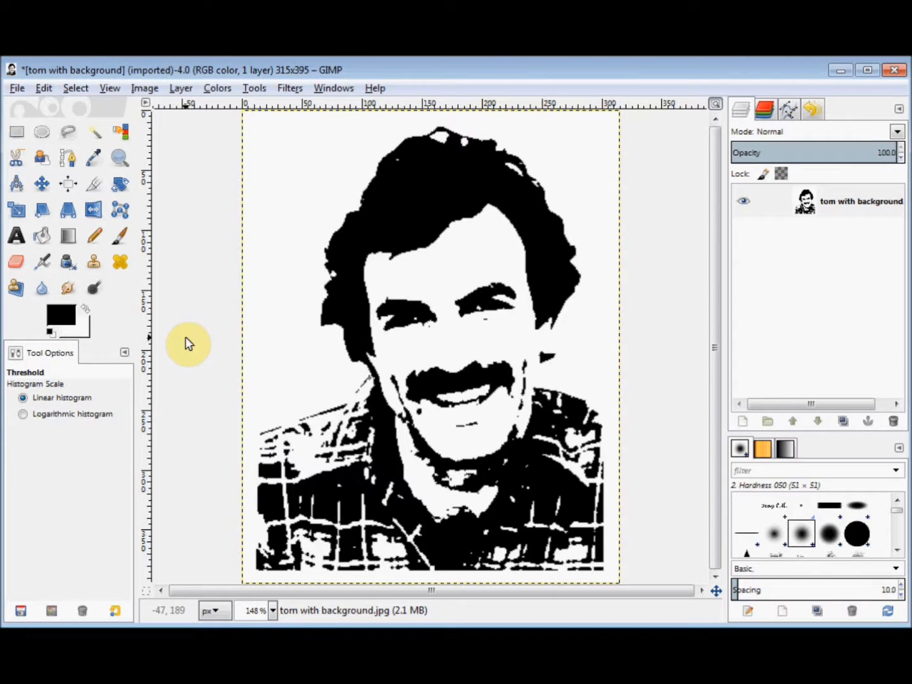
Set the foreground color to bright red.
{"action": "left_click", "coordinate": [64, 323]}
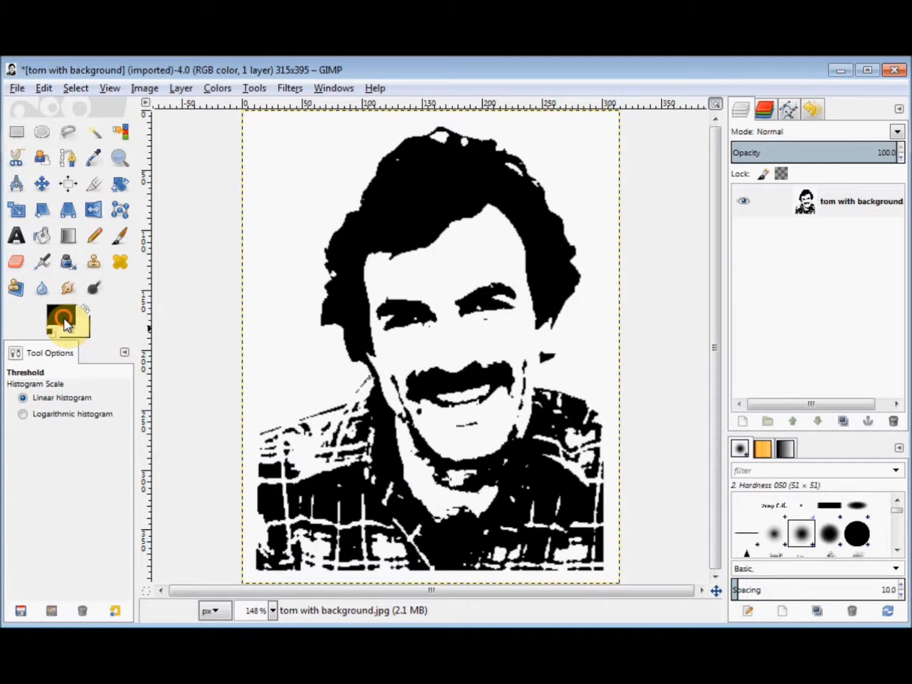
{"action": "left_click_drag", "start_coordinate": [135, 170], "coordinate": [136, 169]}
{"action": "left_click", "coordinate": [292, 358]}
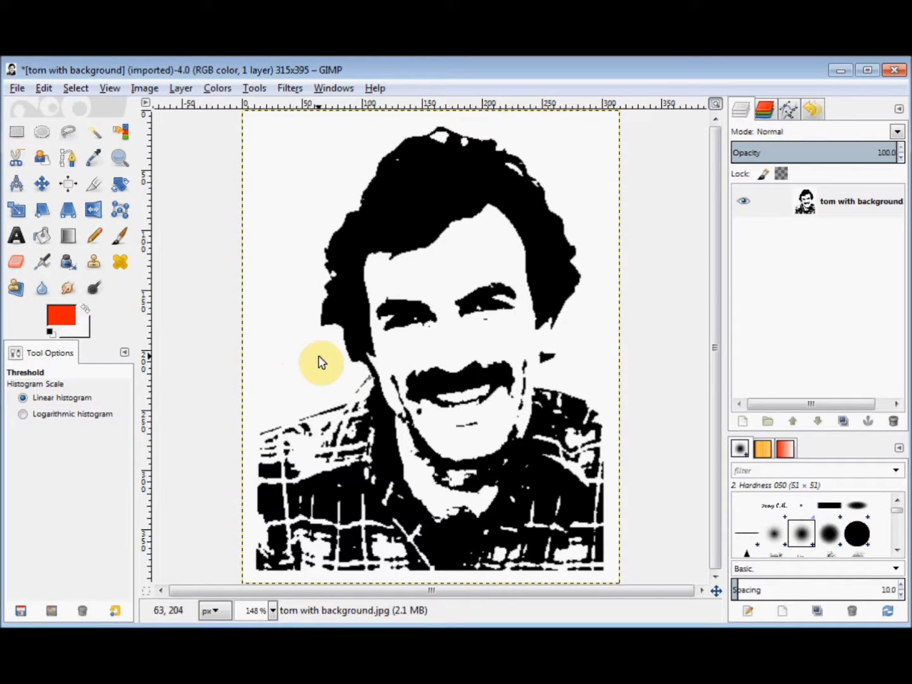
Add a 315 × 395 px layer filled with the red foreground color above the portrait and set its blend mode to Multiply.
{"action": "left_click", "coordinate": [742, 423]}
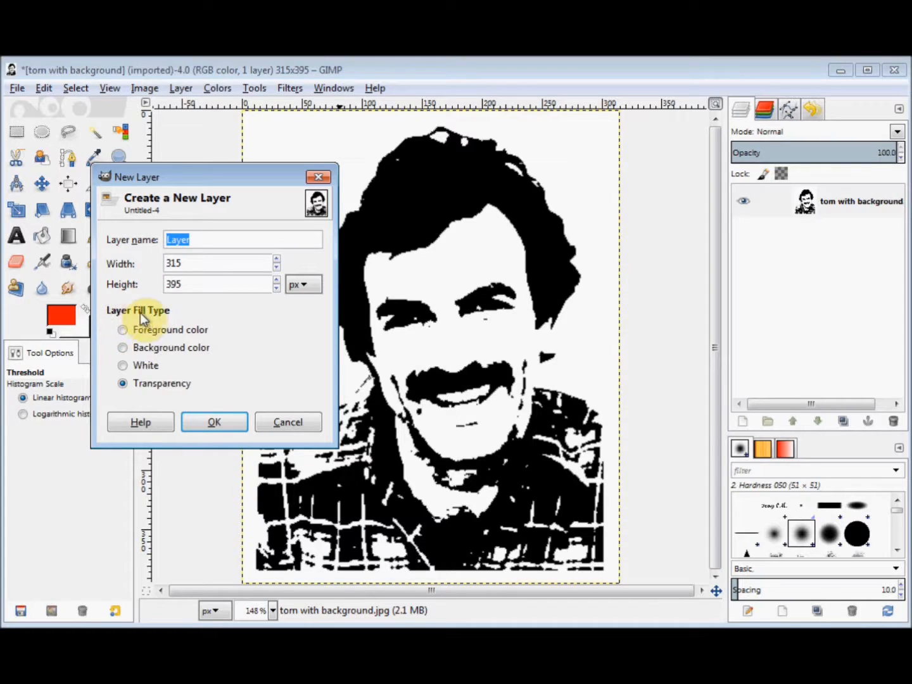
{"action": "left_click", "coordinate": [147, 332]}
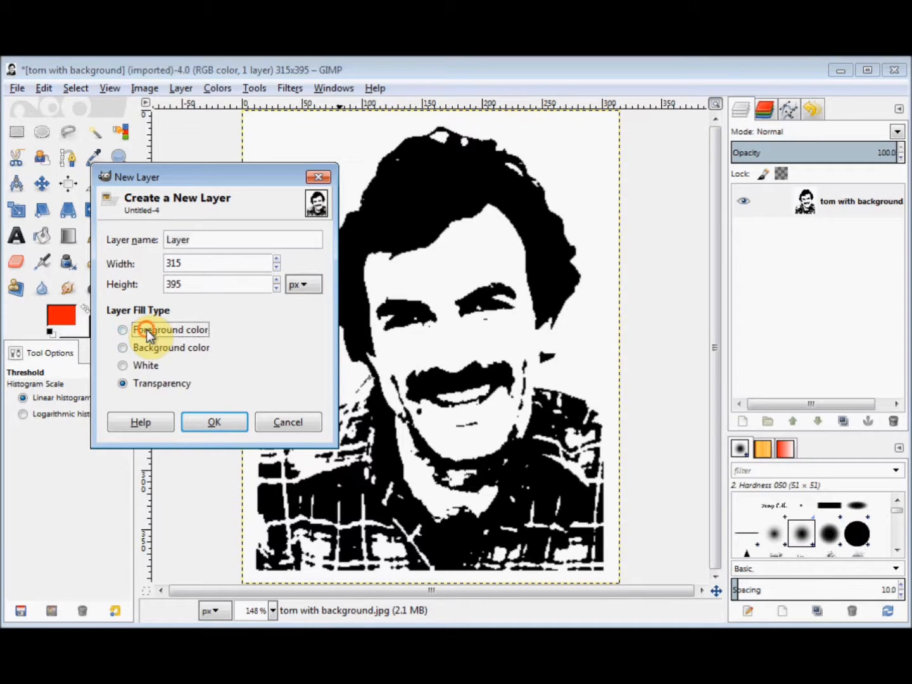
{"action": "left_click", "coordinate": [203, 427]}
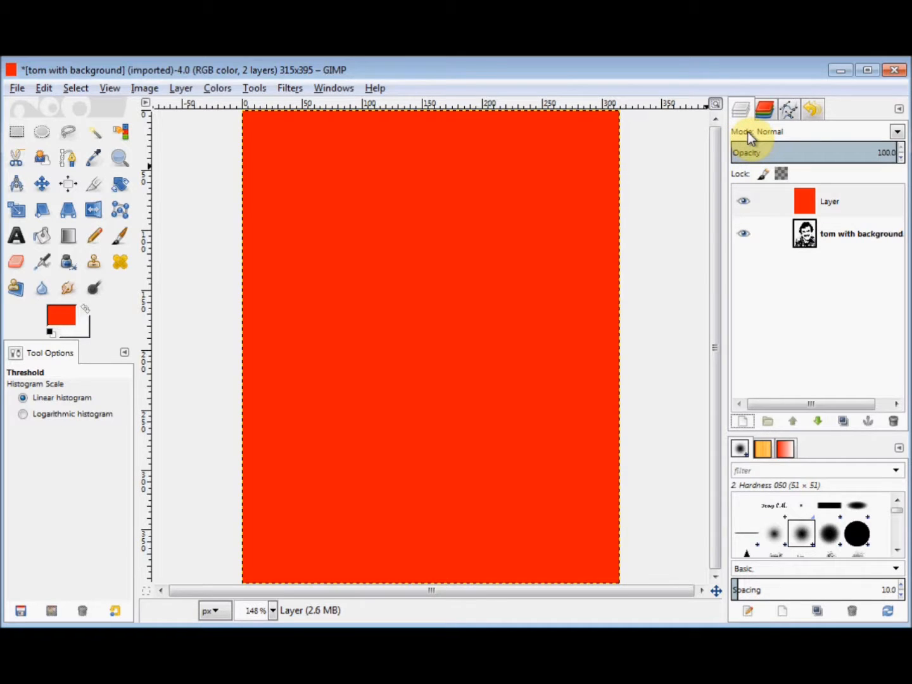
{"action": "left_click", "coordinate": [897, 133]}
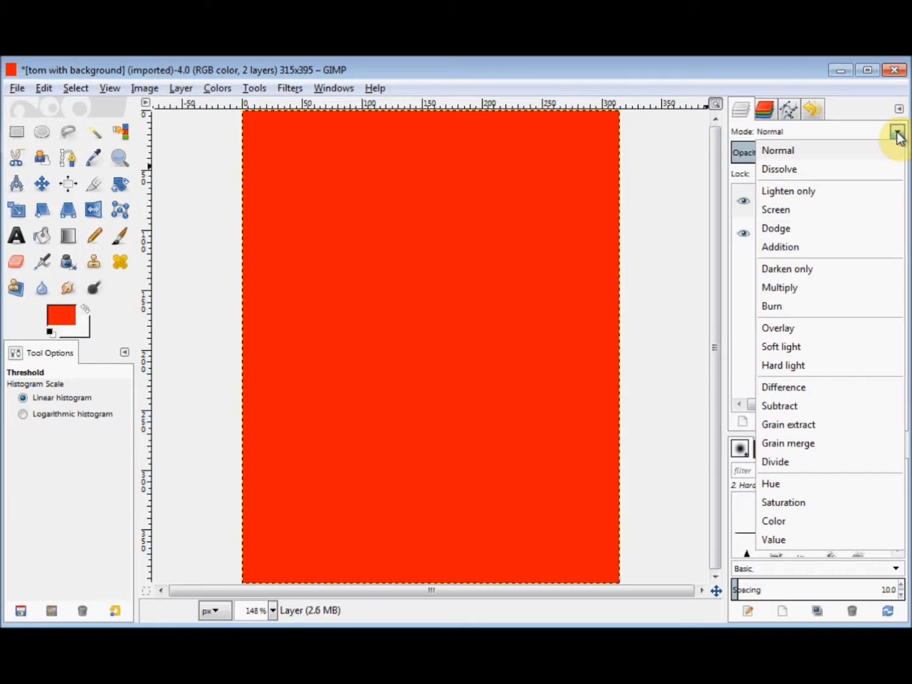
{"action": "left_click", "coordinate": [793, 289]}
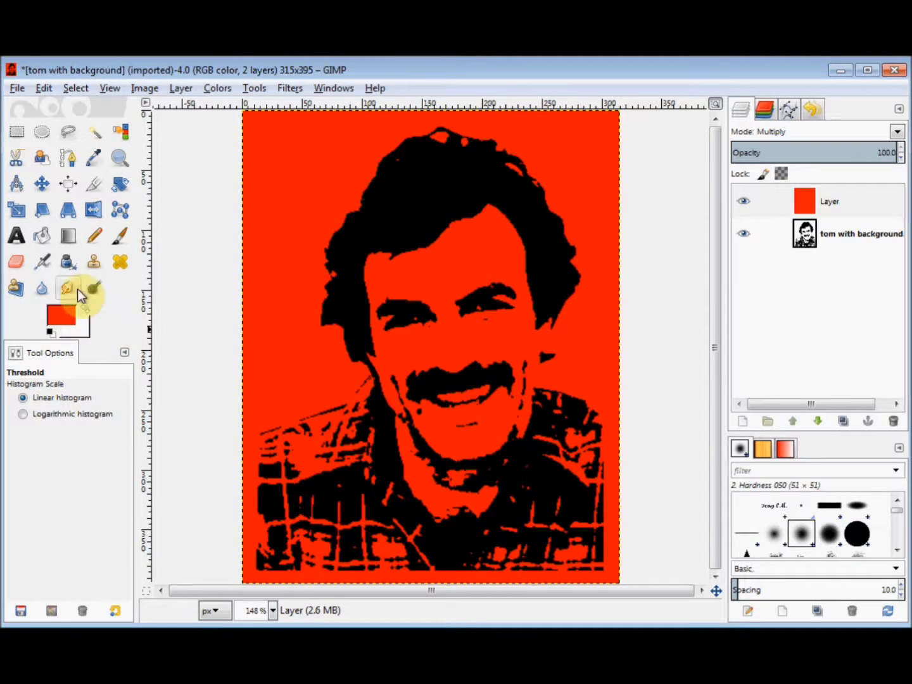
Erase the red layer over the man's face, ear and neck using the Eraser with the Hardness 100 brush at size 20.
{"action": "left_click", "coordinate": [18, 261]}
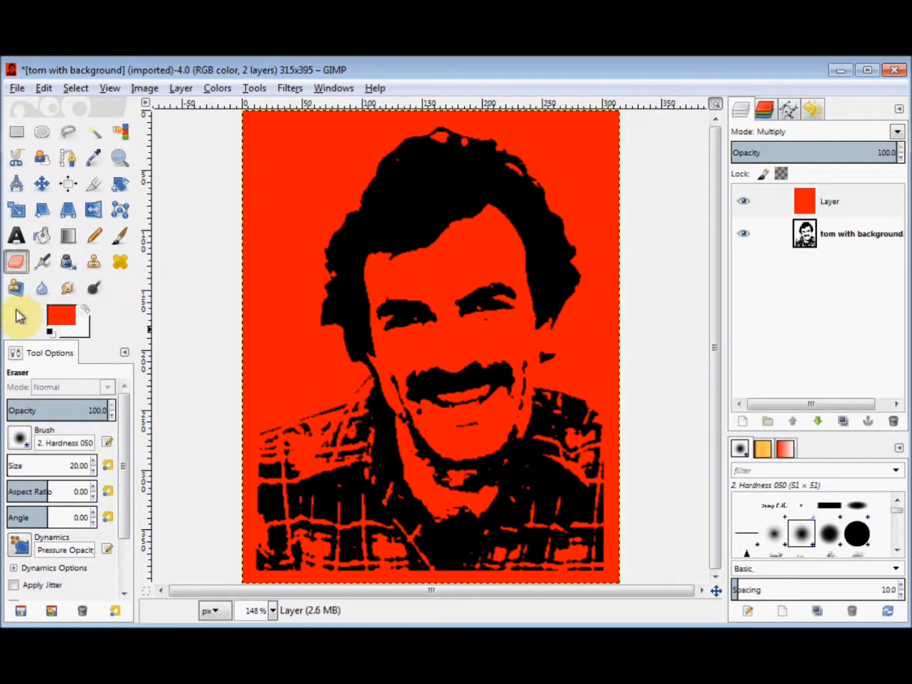
{"action": "left_click", "coordinate": [20, 439]}
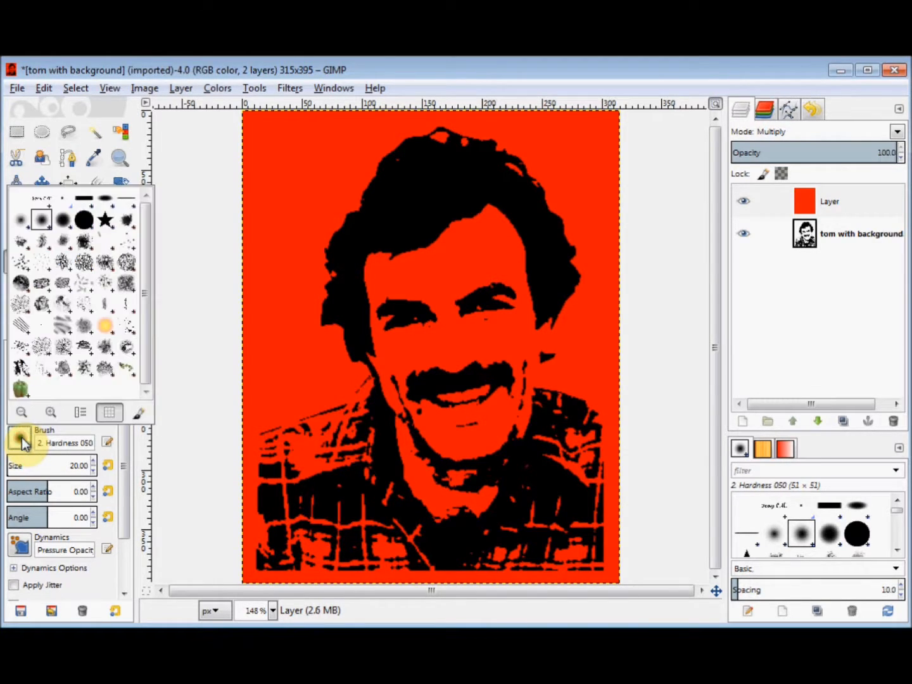
{"action": "left_click", "coordinate": [85, 220]}
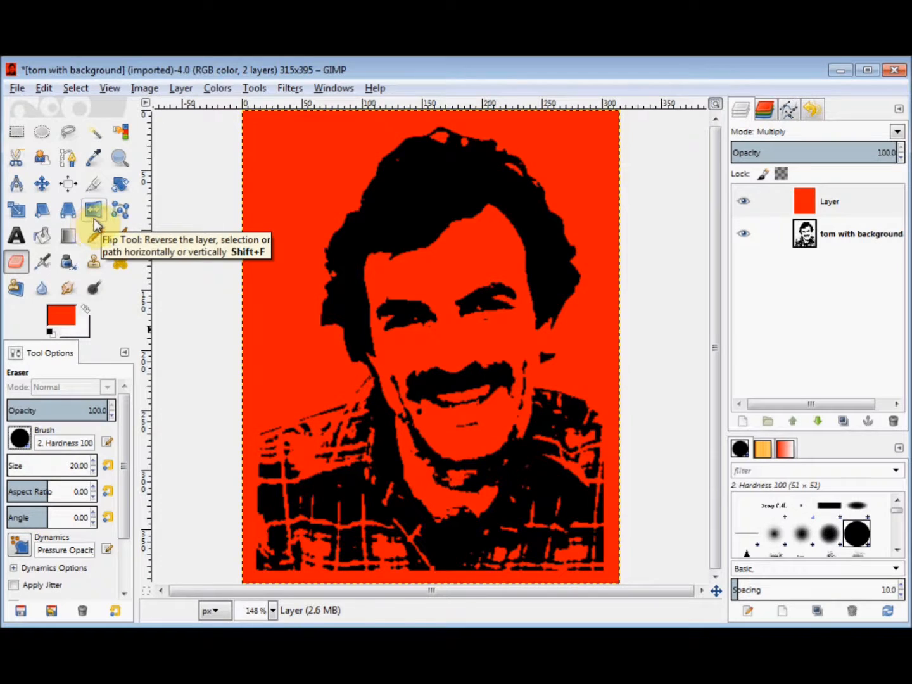
{"action": "mouse_move", "coordinate": [490, 211]}
{"action": "left_mouse_down"}
{"action": "mouse_move", "coordinate": [378, 260]}
{"action": "mouse_move", "coordinate": [373, 283]}
{"action": "mouse_move", "coordinate": [378, 355]}
{"action": "mouse_move", "coordinate": [399, 407]}
{"action": "mouse_move", "coordinate": [406, 466]}
{"action": "mouse_move", "coordinate": [431, 510]}
{"action": "mouse_move", "coordinate": [463, 515]}
{"action": "mouse_move", "coordinate": [491, 495]}
{"action": "mouse_move", "coordinate": [514, 402]}
{"action": "mouse_move", "coordinate": [545, 334]}
{"action": "mouse_move", "coordinate": [545, 352]}
{"action": "mouse_move", "coordinate": [526, 349]}
{"action": "mouse_move", "coordinate": [517, 432]}
{"action": "mouse_move", "coordinate": [524, 268]}
{"action": "mouse_move", "coordinate": [514, 225]}
{"action": "mouse_move", "coordinate": [494, 214]}
{"action": "mouse_move", "coordinate": [391, 274]}
{"action": "mouse_move", "coordinate": [491, 244]}
{"action": "mouse_move", "coordinate": [498, 261]}
{"action": "mouse_move", "coordinate": [398, 282]}
{"action": "mouse_move", "coordinate": [404, 293]}
{"action": "mouse_move", "coordinate": [507, 278]}
{"action": "mouse_move", "coordinate": [507, 311]}
{"action": "mouse_move", "coordinate": [454, 307]}
{"action": "mouse_move", "coordinate": [402, 322]}
{"action": "mouse_move", "coordinate": [521, 320]}
{"action": "mouse_move", "coordinate": [409, 334]}
{"action": "mouse_move", "coordinate": [398, 357]}
{"action": "mouse_move", "coordinate": [416, 455]}
{"action": "mouse_move", "coordinate": [438, 494]}
{"action": "mouse_move", "coordinate": [482, 498]}
{"action": "mouse_move", "coordinate": [491, 401]}
{"action": "mouse_move", "coordinate": [468, 448]}
{"action": "mouse_move", "coordinate": [441, 472]}
{"action": "mouse_move", "coordinate": [425, 436]}
{"action": "mouse_move", "coordinate": [482, 419]}
{"action": "mouse_move", "coordinate": [421, 413]}
{"action": "mouse_move", "coordinate": [516, 408]}
{"action": "mouse_move", "coordinate": [462, 403]}
{"action": "mouse_move", "coordinate": [528, 386]}
{"action": "mouse_move", "coordinate": [511, 358]}
{"action": "mouse_move", "coordinate": [514, 344]}
{"action": "mouse_move", "coordinate": [529, 368]}
{"action": "mouse_move", "coordinate": [521, 380]}
{"action": "mouse_move", "coordinate": [519, 368]}
{"action": "mouse_move", "coordinate": [523, 383]}
{"action": "mouse_move", "coordinate": [511, 392]}
{"action": "mouse_move", "coordinate": [428, 373]}
{"action": "mouse_move", "coordinate": [459, 335]}
{"action": "mouse_move", "coordinate": [405, 347]}
{"action": "mouse_move", "coordinate": [479, 342]}
{"action": "mouse_move", "coordinate": [408, 368]}
{"action": "mouse_move", "coordinate": [474, 375]}
{"action": "mouse_move", "coordinate": [452, 474]}
{"action": "mouse_move", "coordinate": [467, 403]}
{"action": "mouse_move", "coordinate": [526, 412]}
{"action": "left_mouse_up"}
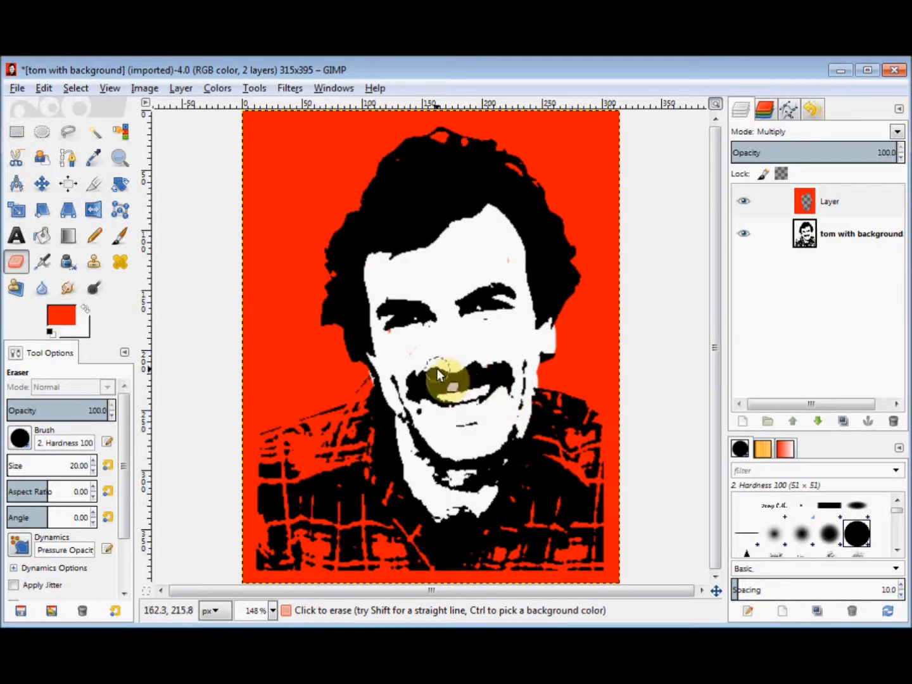